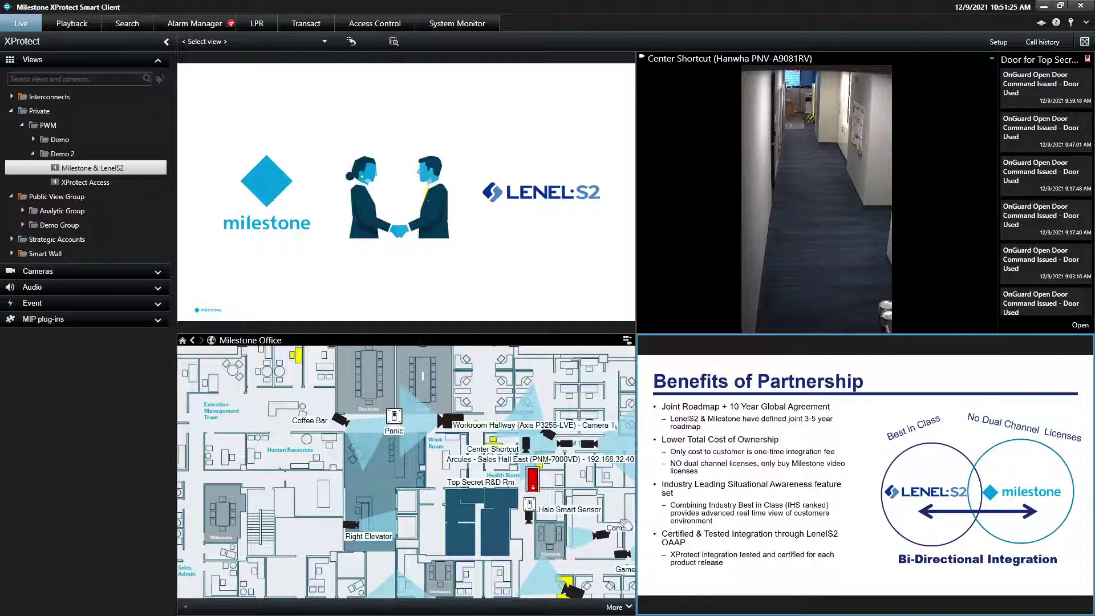
Step: Enlarge the partnership slide, restore the four-pane layout, then maximize the Center Shortcut camera
double_click(825, 343)
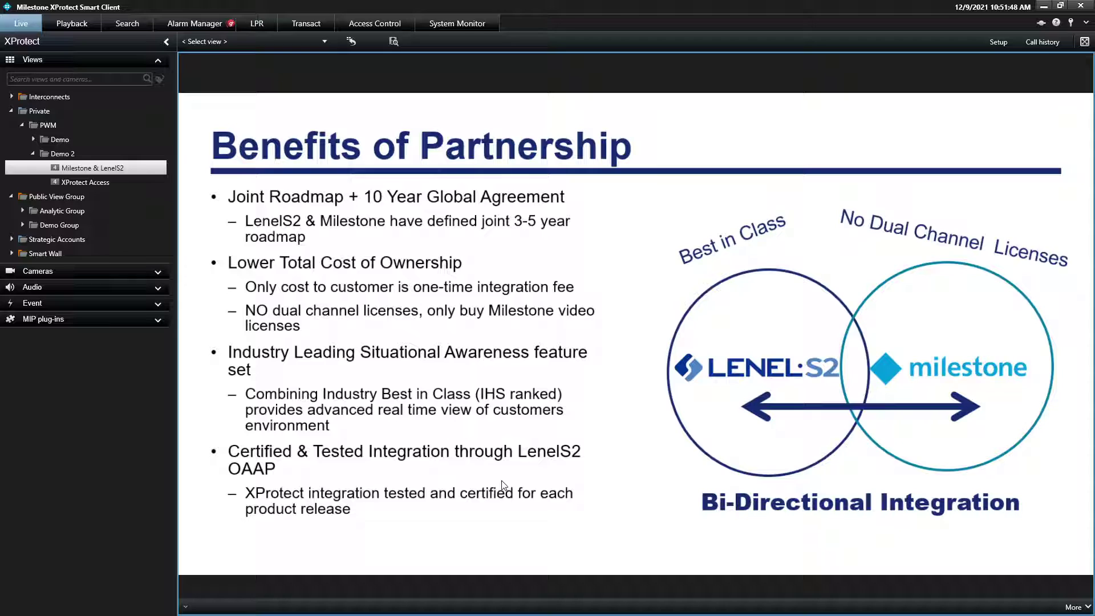
double_click(609, 71)
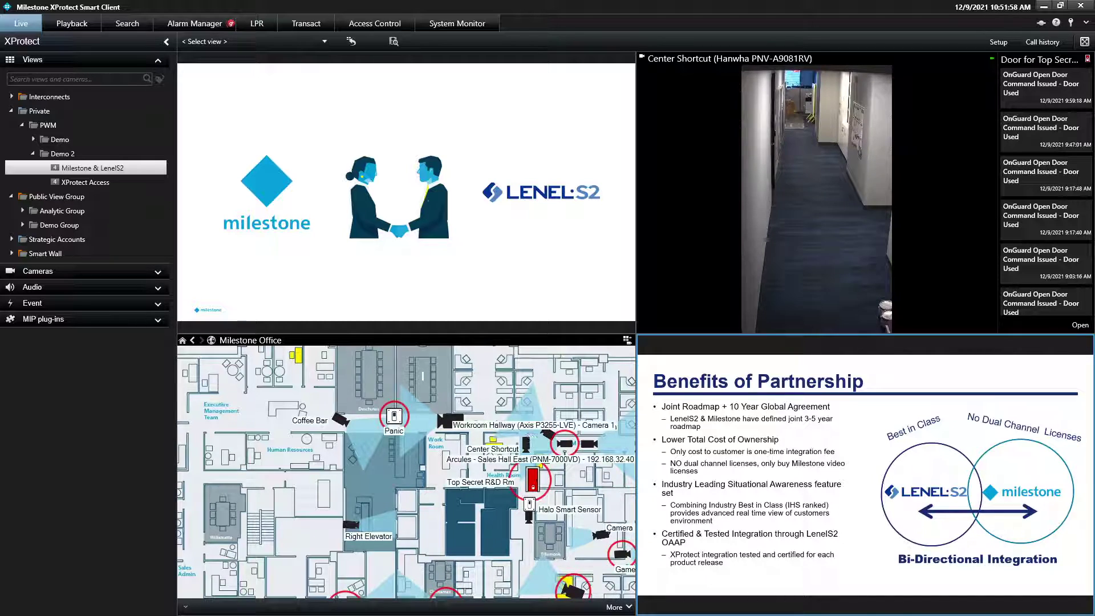
mouse_move(776, 84)
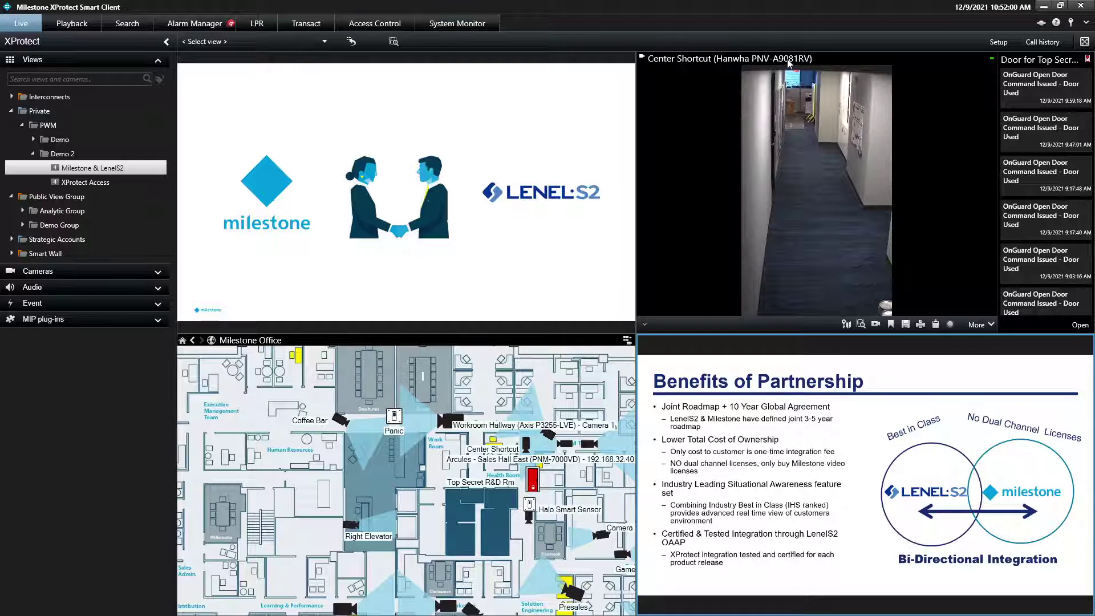
double_click(790, 63)
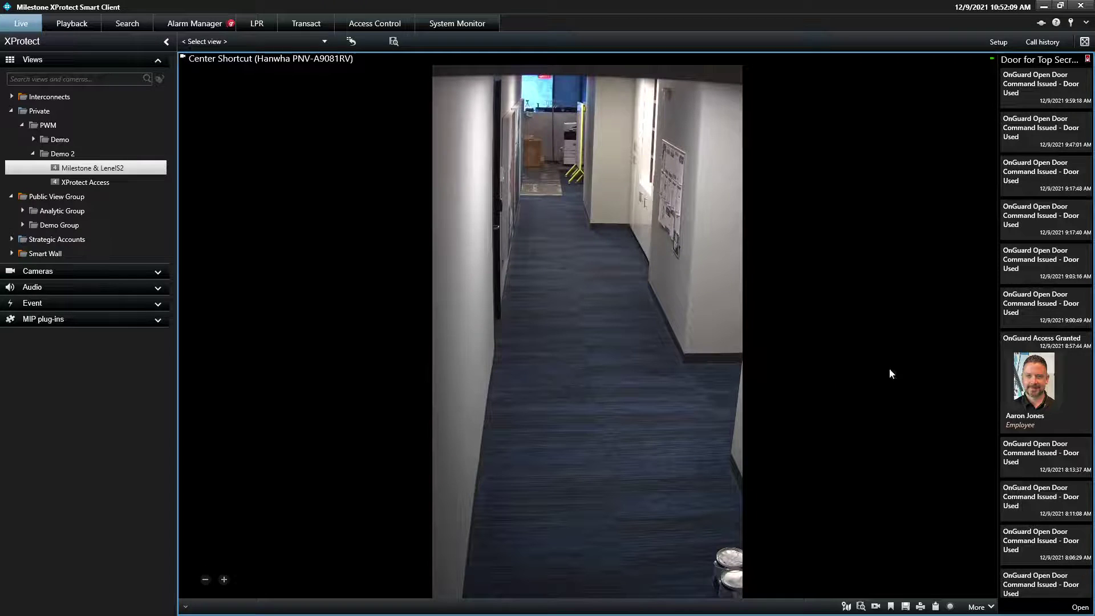
Step: Play back the cardholder's Access Granted event videos, including 8:57, and look up their access events
left_click(1049, 382)
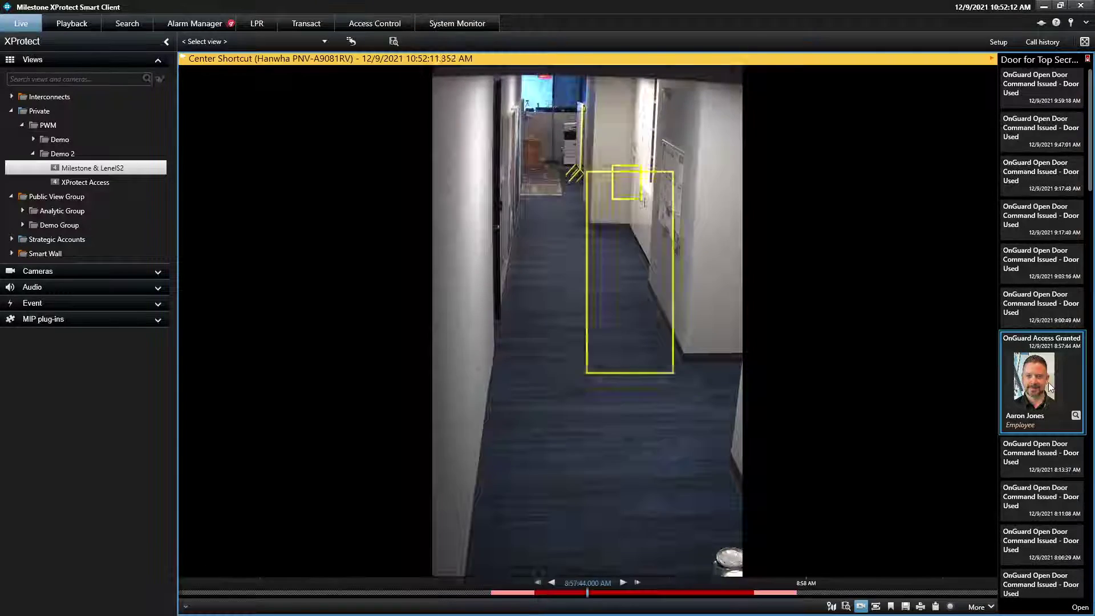
left_click_drag(669, 593, 628, 595)
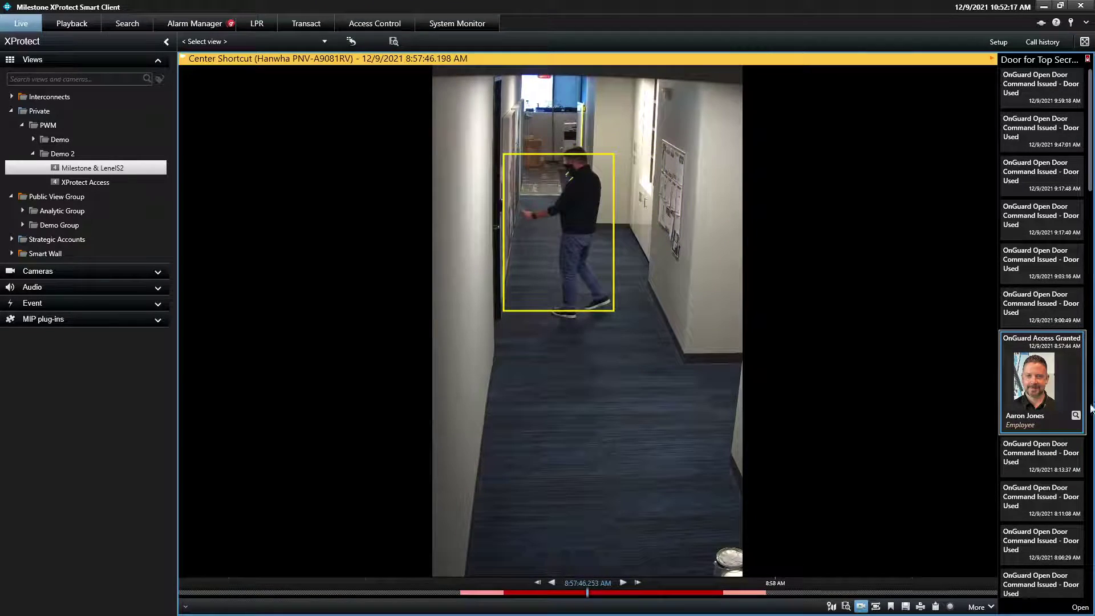
scroll(1057, 386, "down", 10)
scroll(1058, 387, "down", 11)
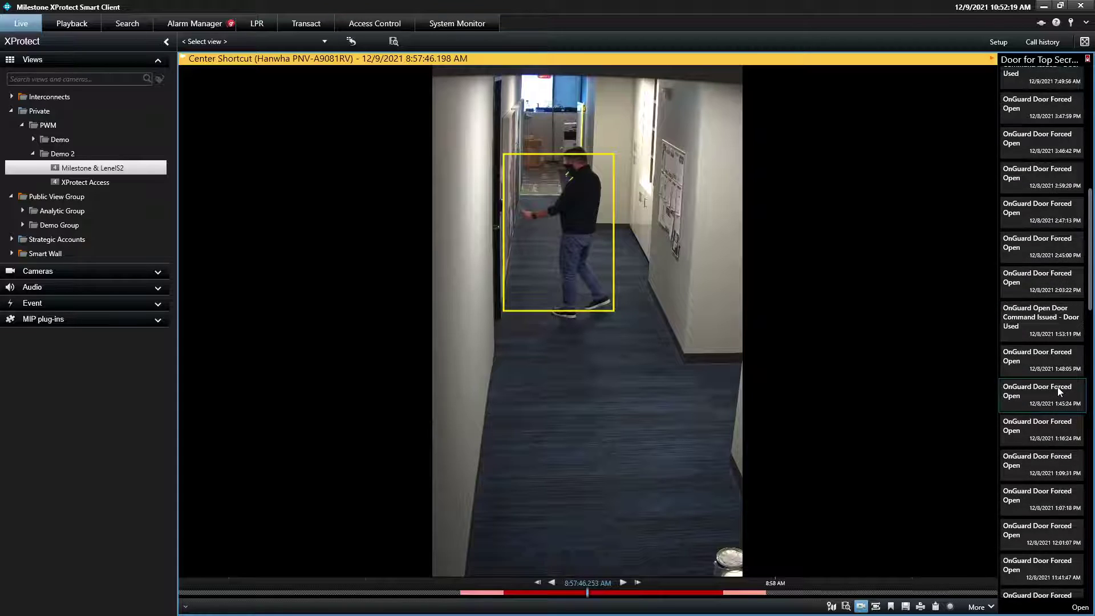
left_click(1044, 411)
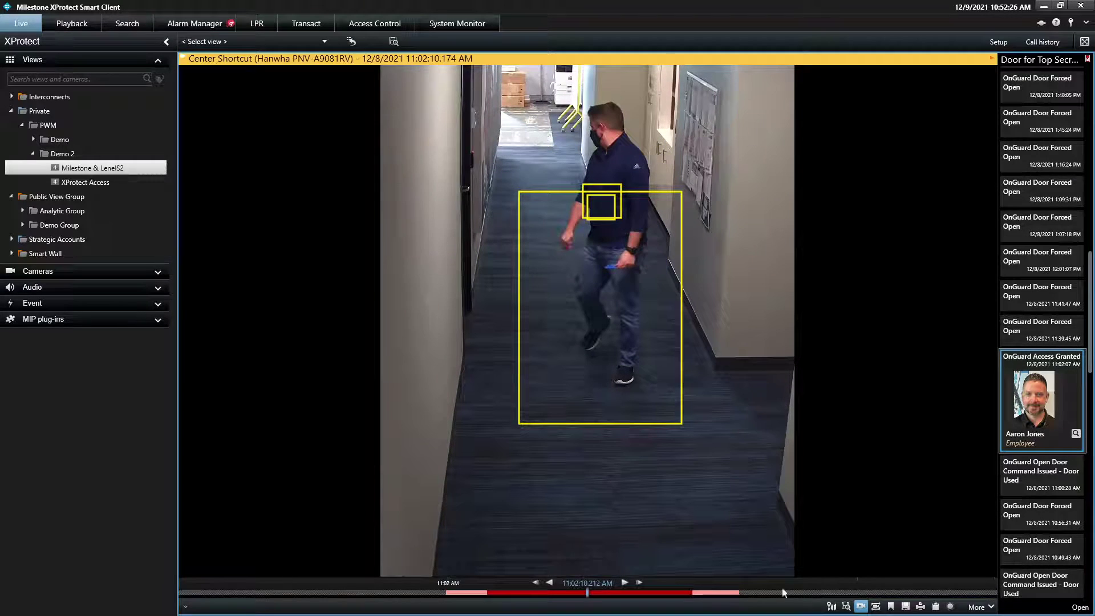
left_click(876, 607)
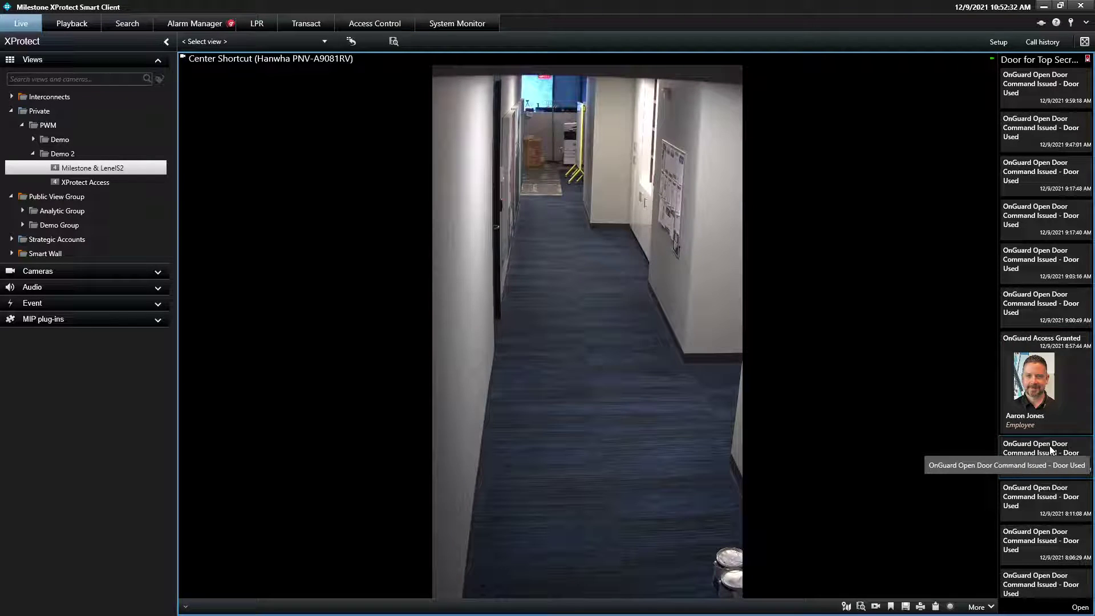
left_click(1052, 368)
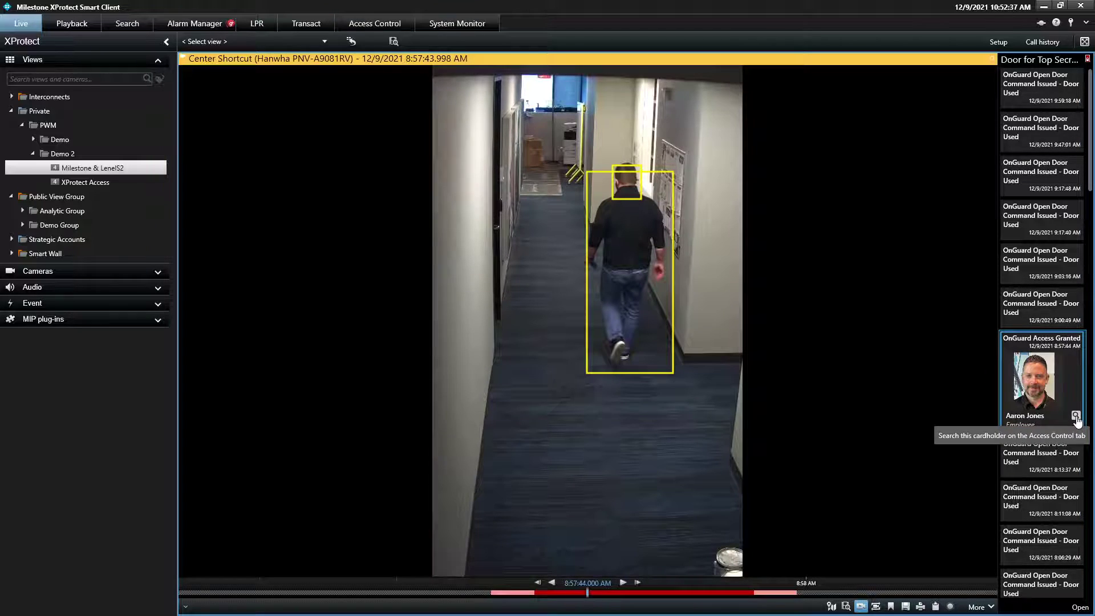
left_click(369, 26)
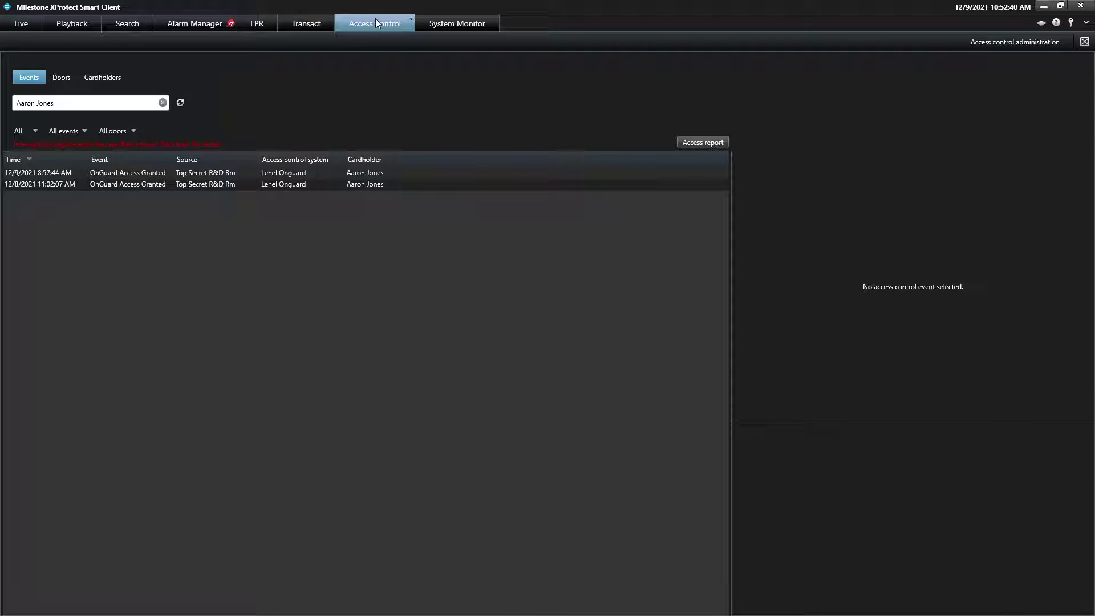
Step: Review the 8:57:44 and 11:02:07 AM events, then filter doors to Lenel Onguard
left_click(284, 173)
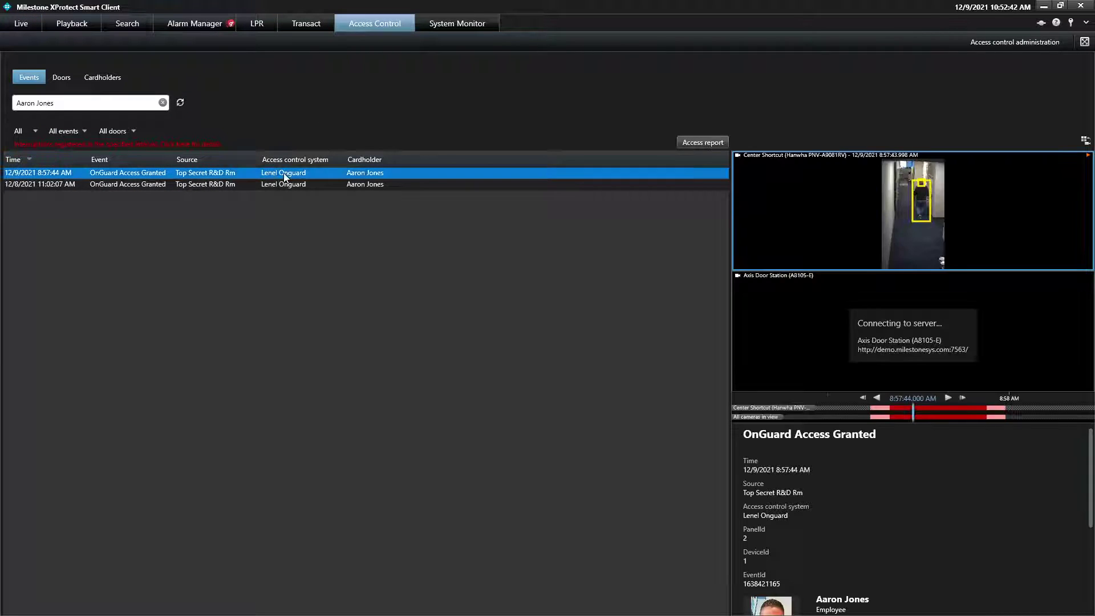
left_click(344, 184)
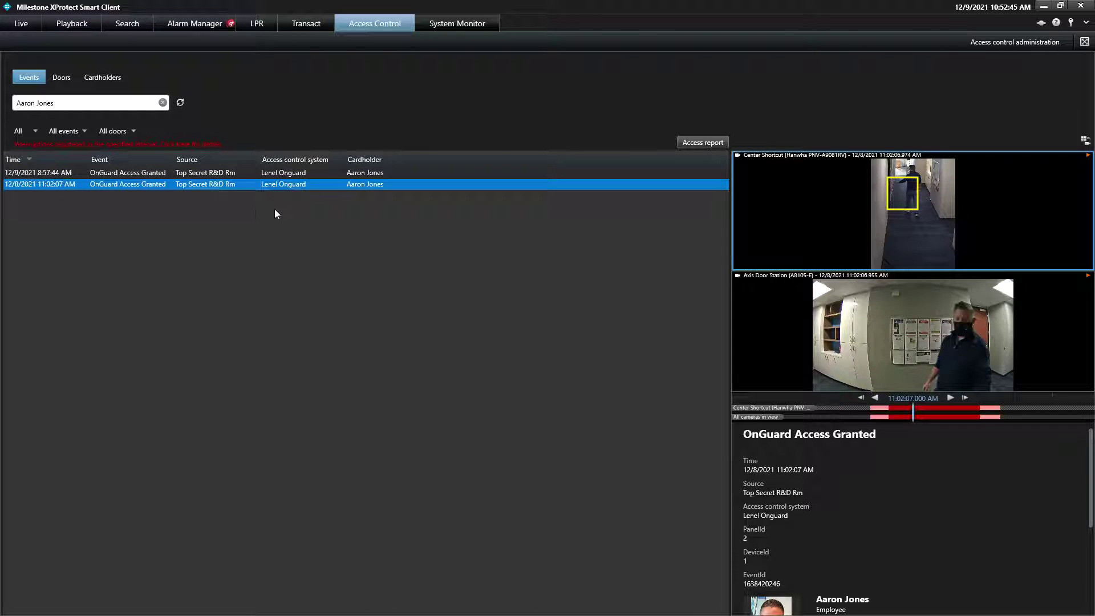
left_click(113, 137)
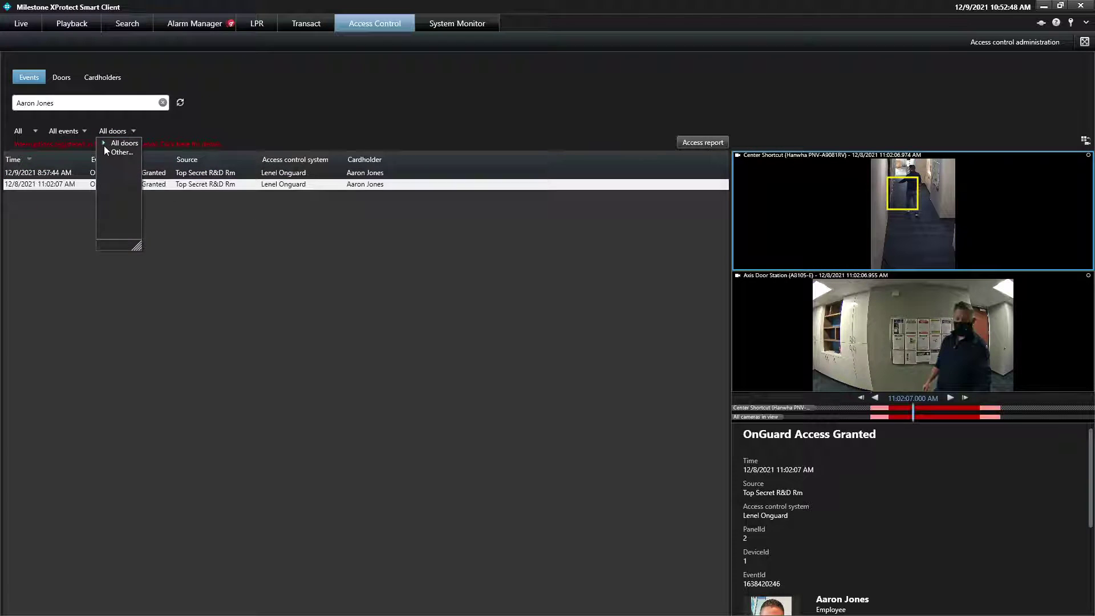
left_click(103, 144)
left_click(140, 162)
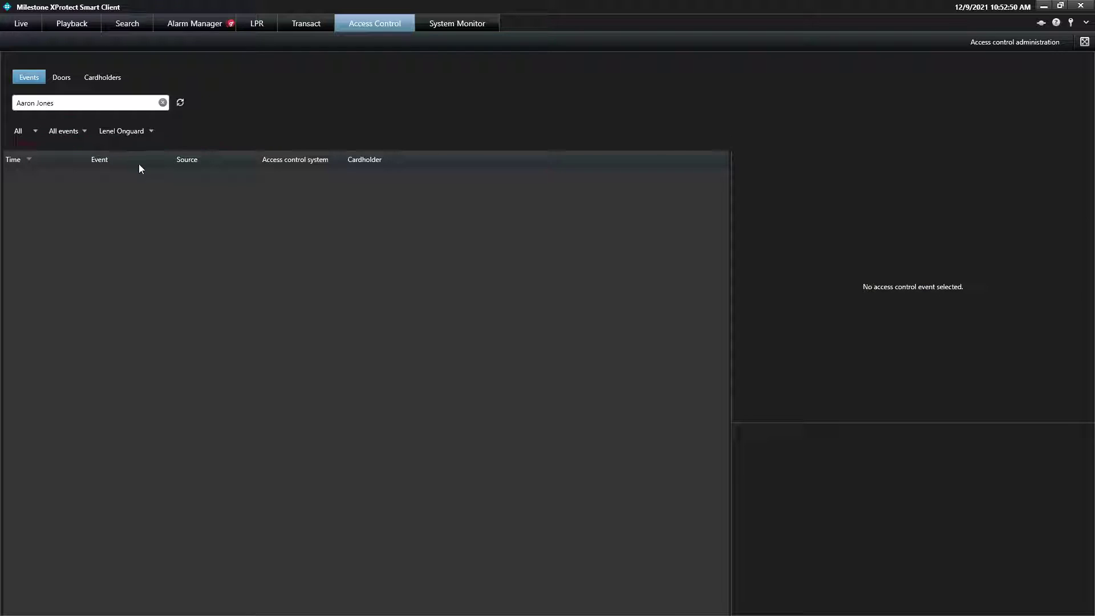
Step: Clear the cardholder search and review the 8:25:49, 11:02:07 and 1:13:35 Access Granted videos
left_click(163, 103)
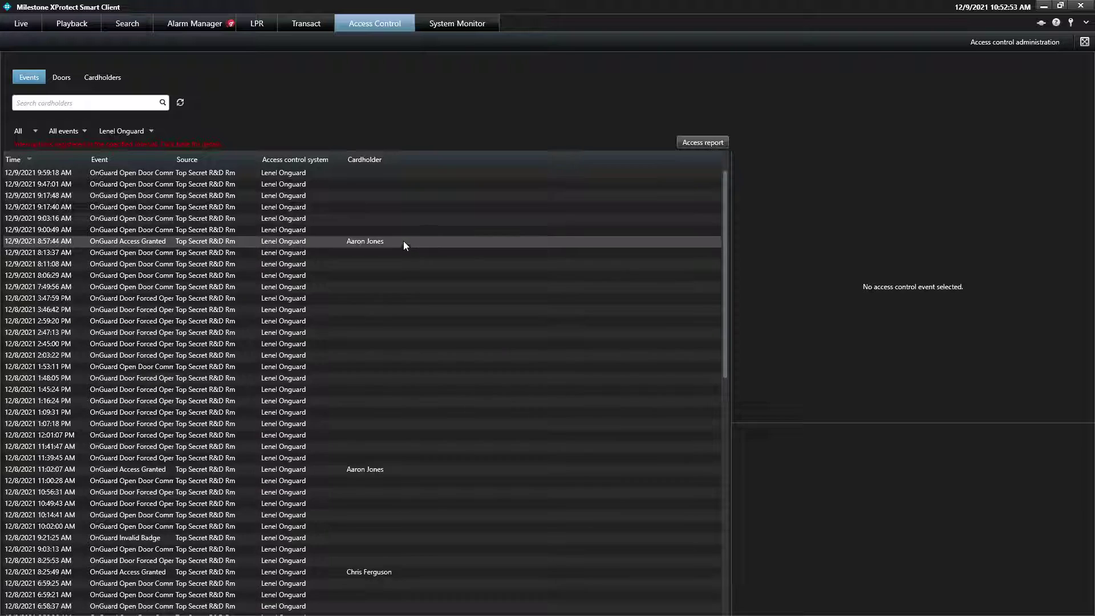
scroll(433, 484, "down", 4)
left_click(410, 434)
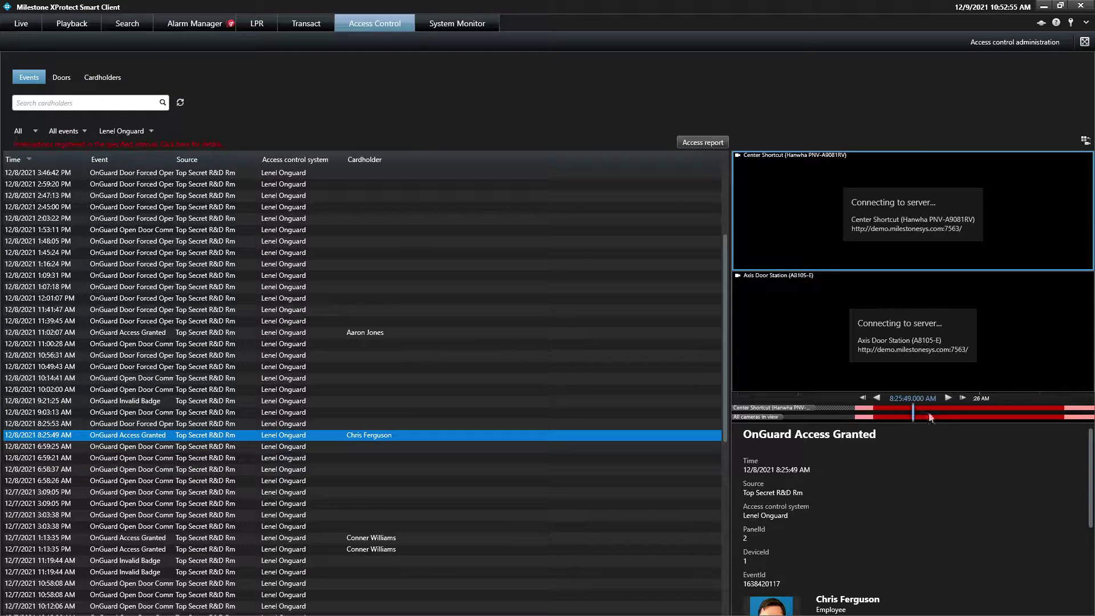
left_click_drag(974, 412, 935, 419)
left_click(432, 335)
scroll(372, 478, "down", 5)
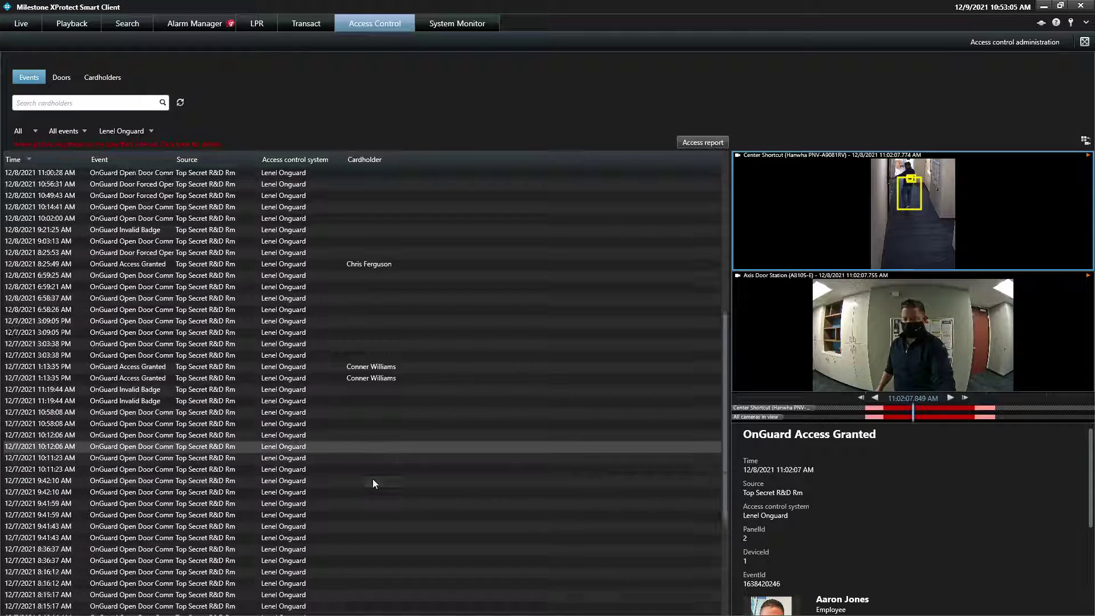
left_click(407, 366)
mouse_move(957, 416)
left_mouse_down()
mouse_move(917, 419)
mouse_move(942, 413)
left_mouse_up()
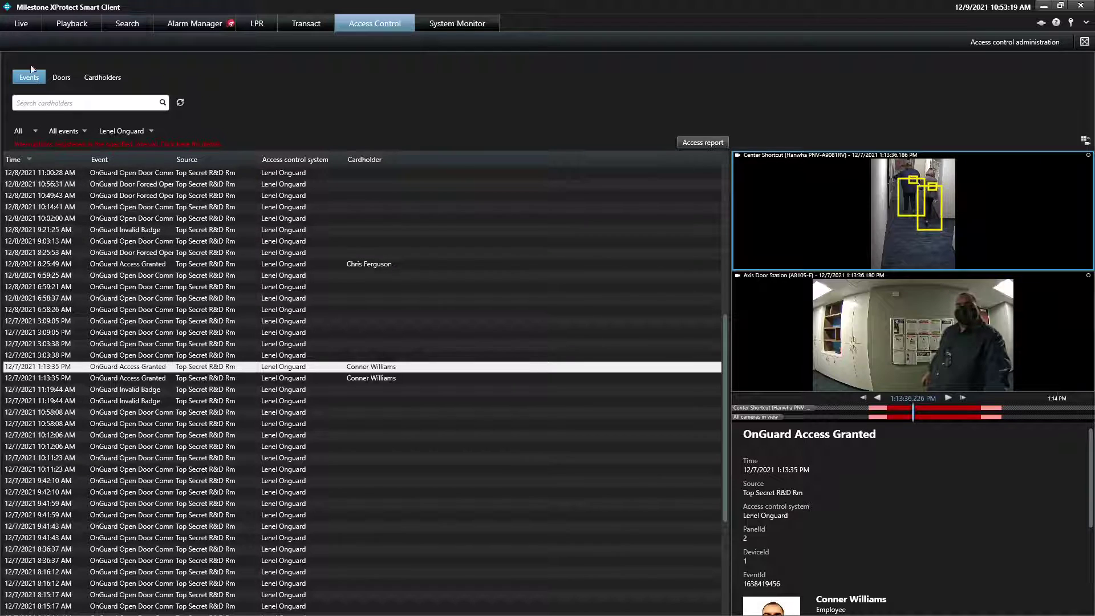
left_click(19, 23)
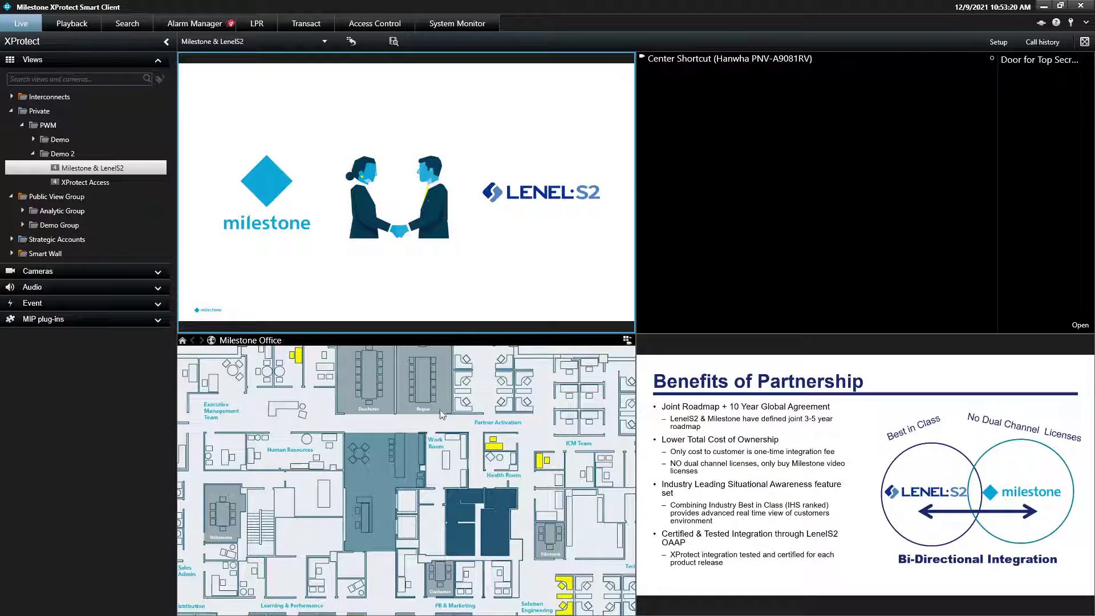
left_click_drag(497, 509, 417, 487)
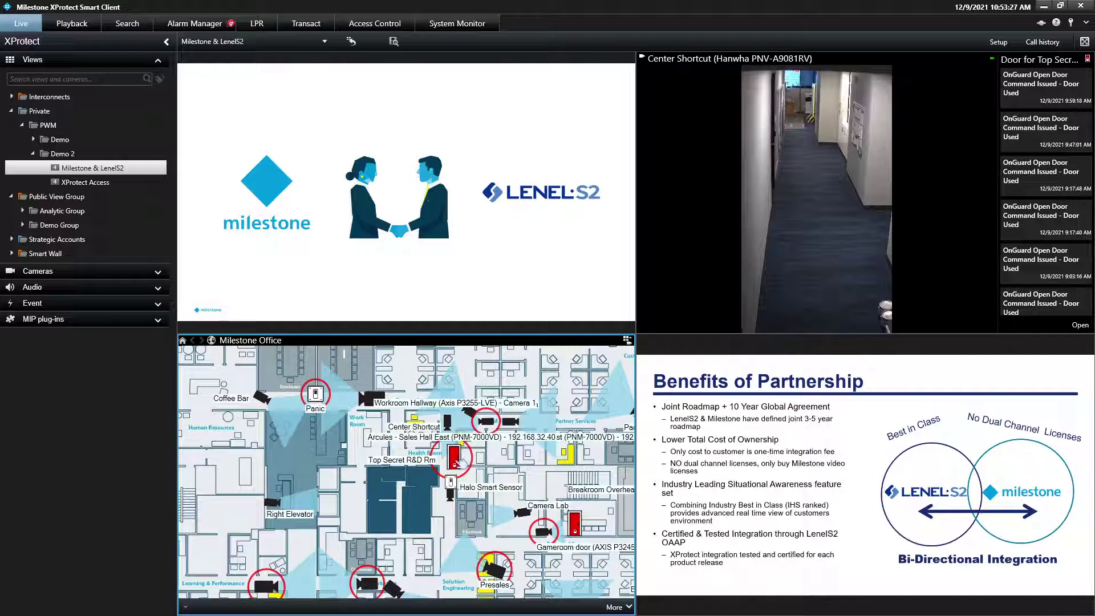
right_click(461, 462)
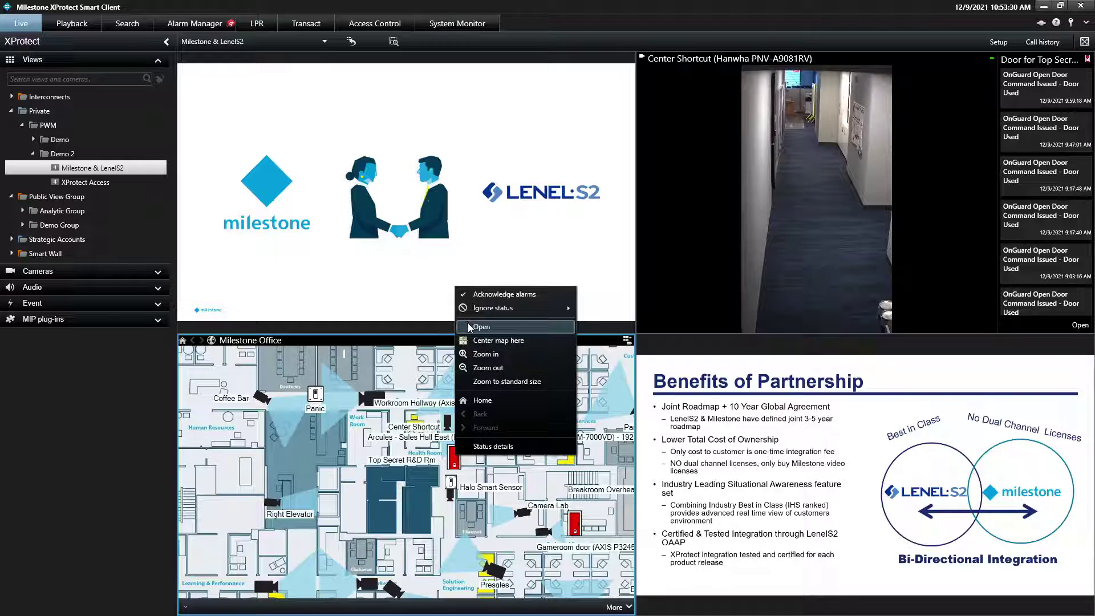
left_click(481, 327)
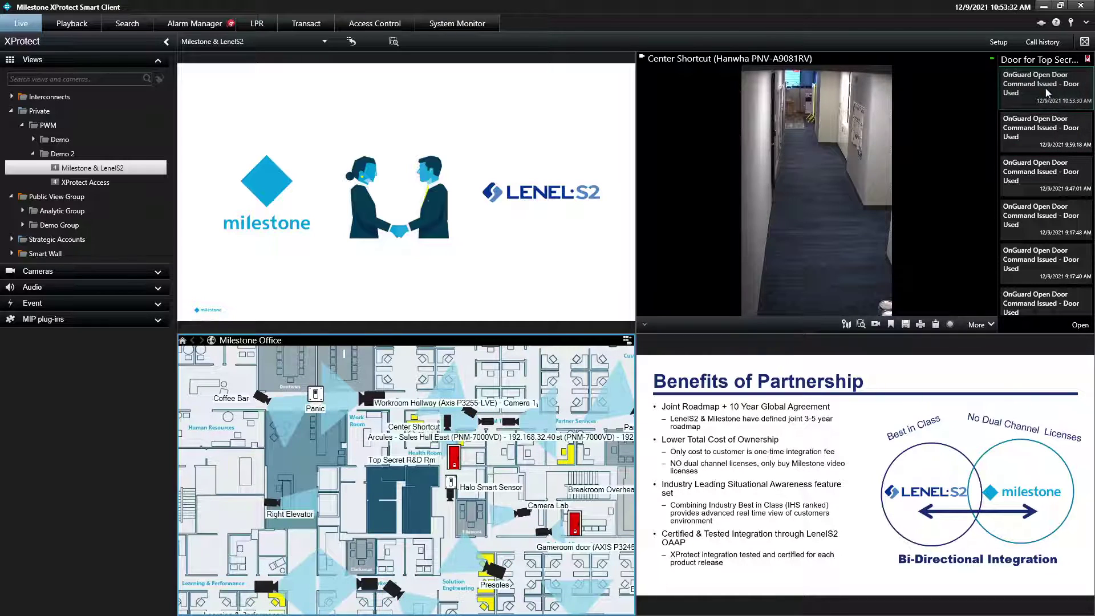
scroll(780, 123, "up", 5)
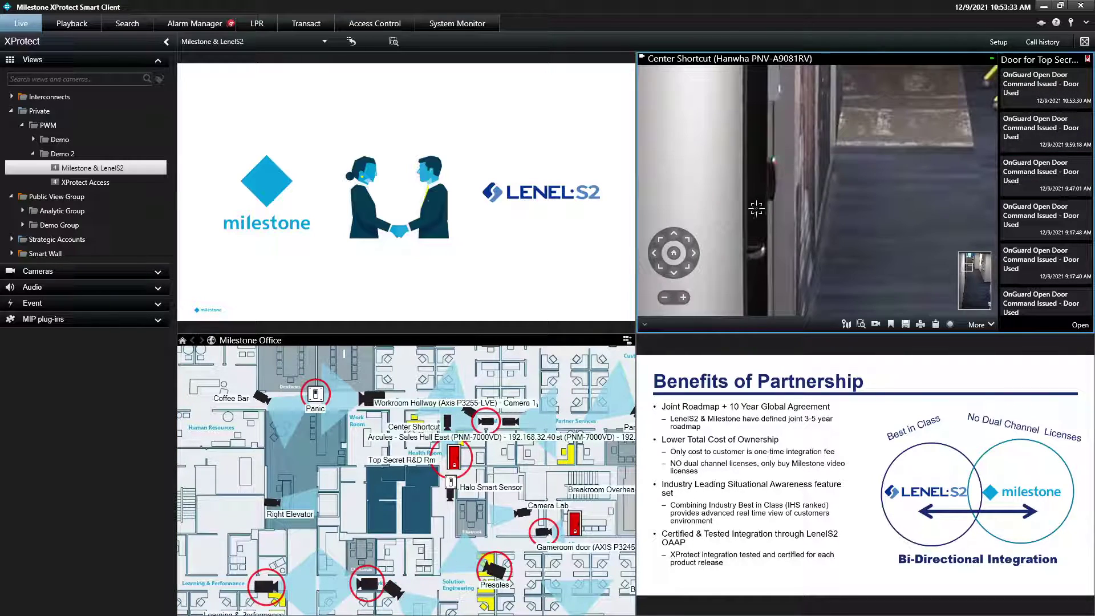
scroll(770, 183, "down", 5)
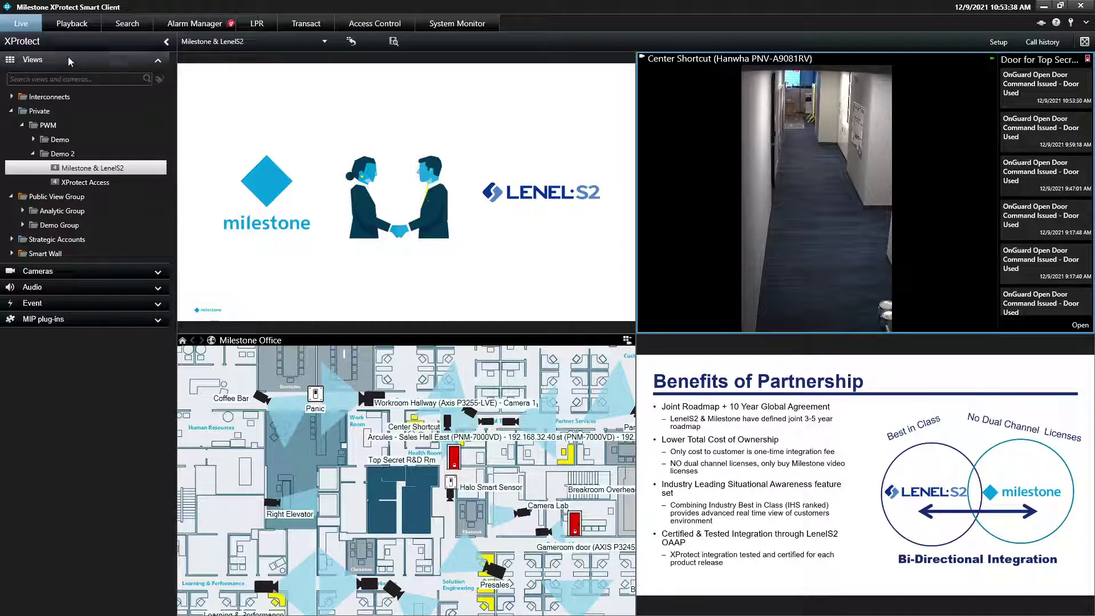
left_click(64, 60)
Step: Trigger Lenel Access Request from Milestone Demo > All event types and close its access-request notifications
left_click(11, 108)
left_click(11, 126)
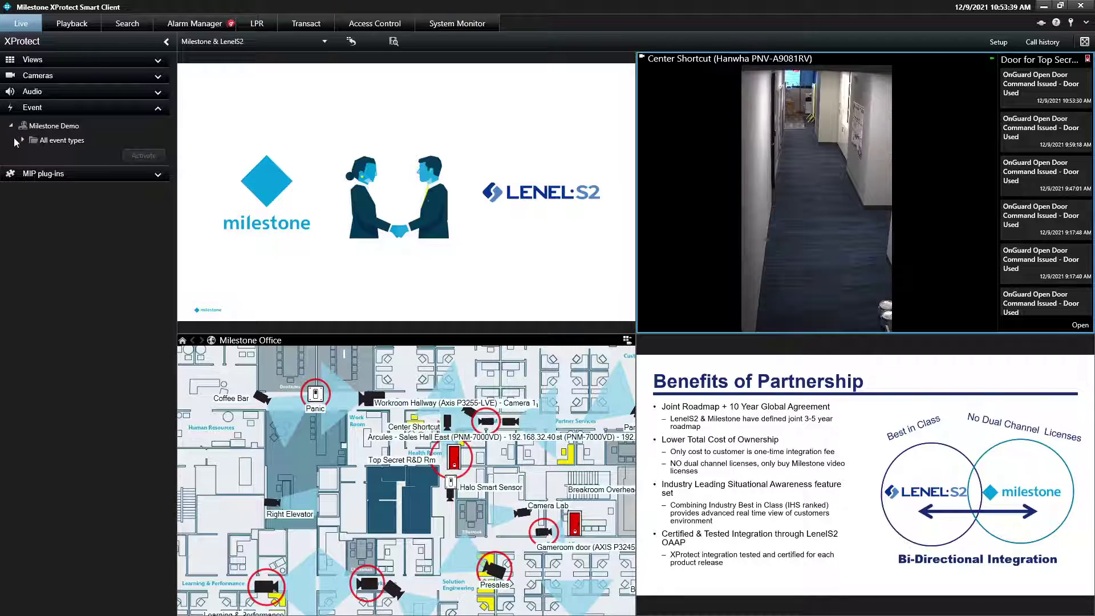
left_click(21, 140)
left_click(79, 169)
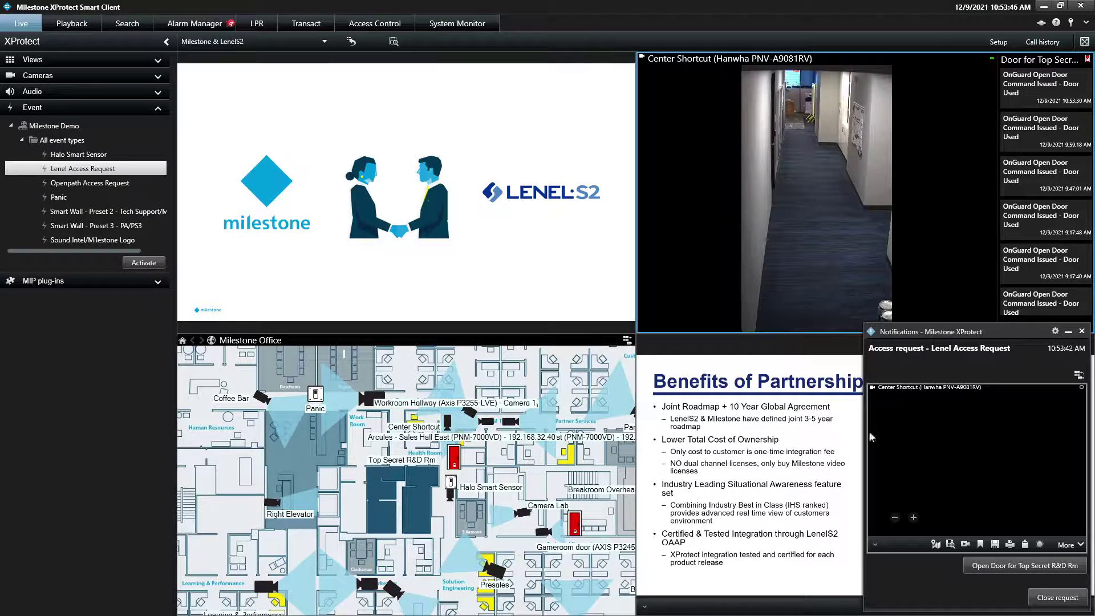
left_click(1058, 597)
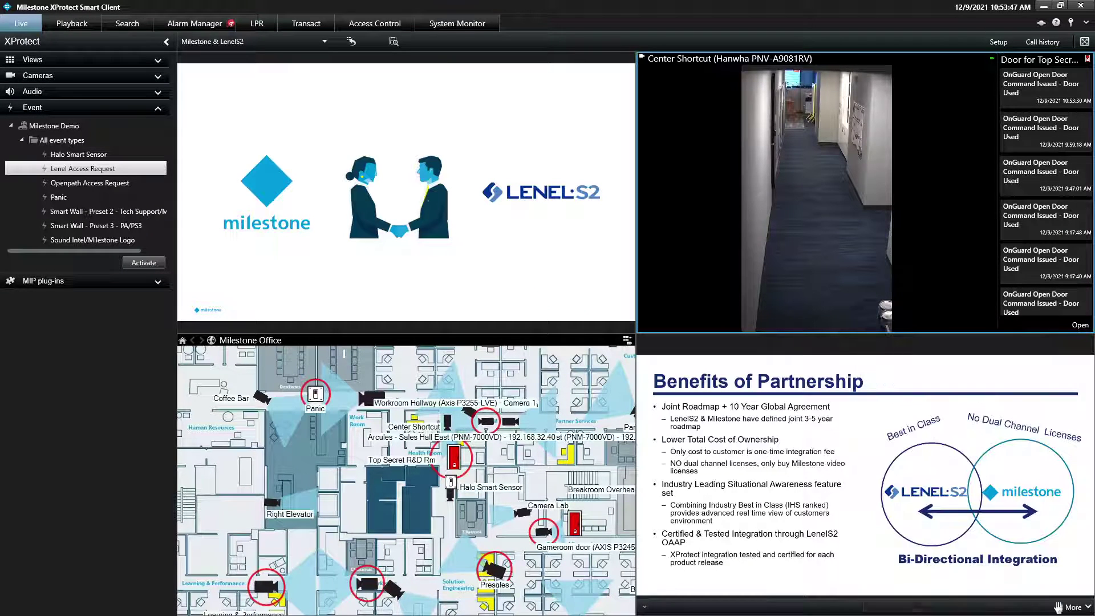
left_click(144, 262)
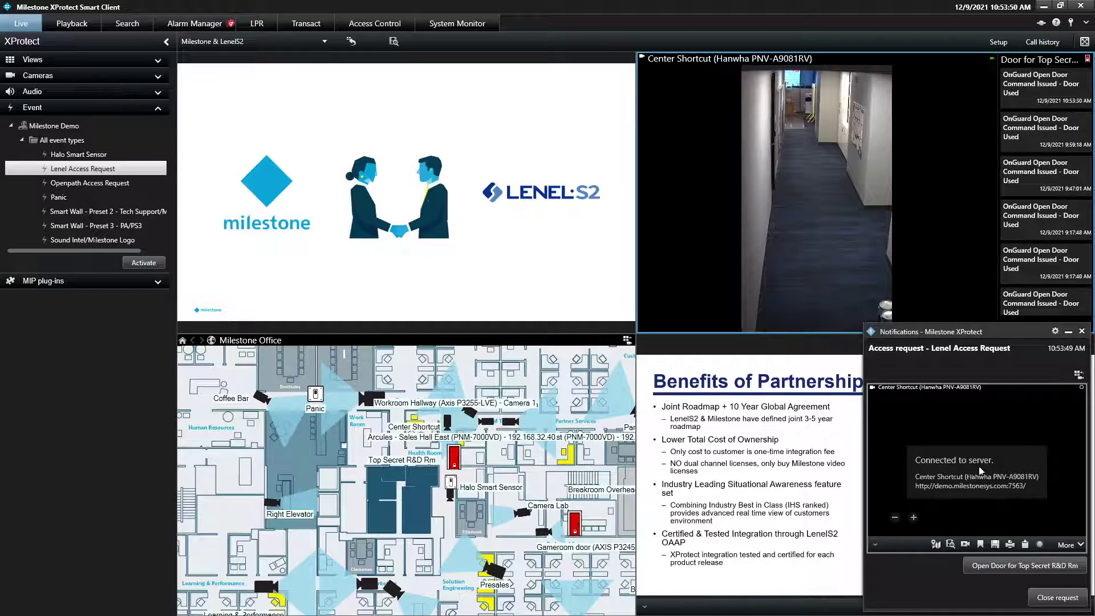
left_click(1075, 599)
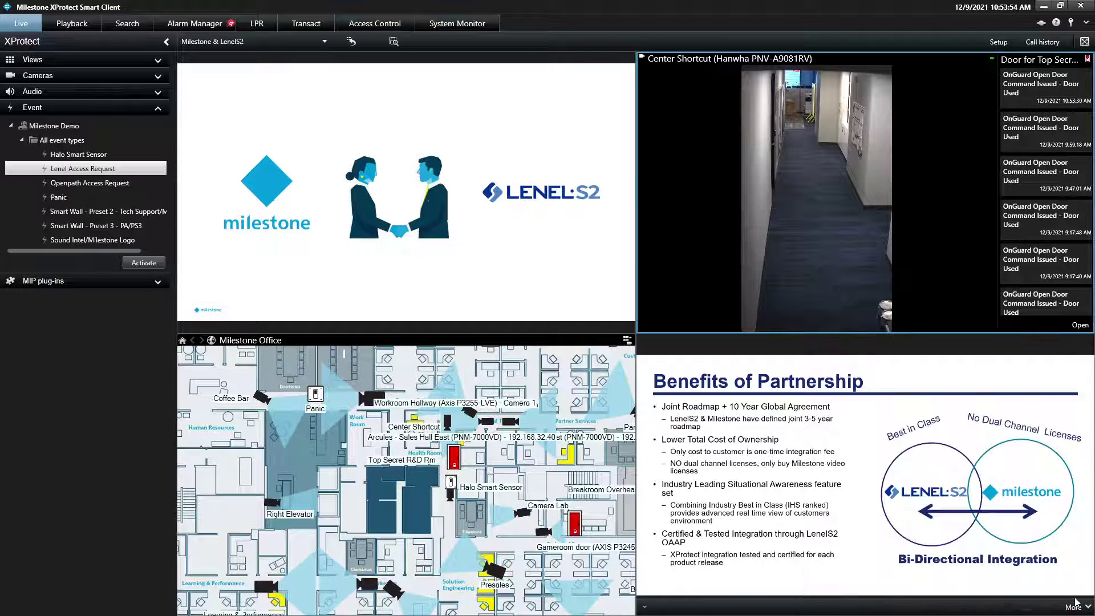
left_click(200, 24)
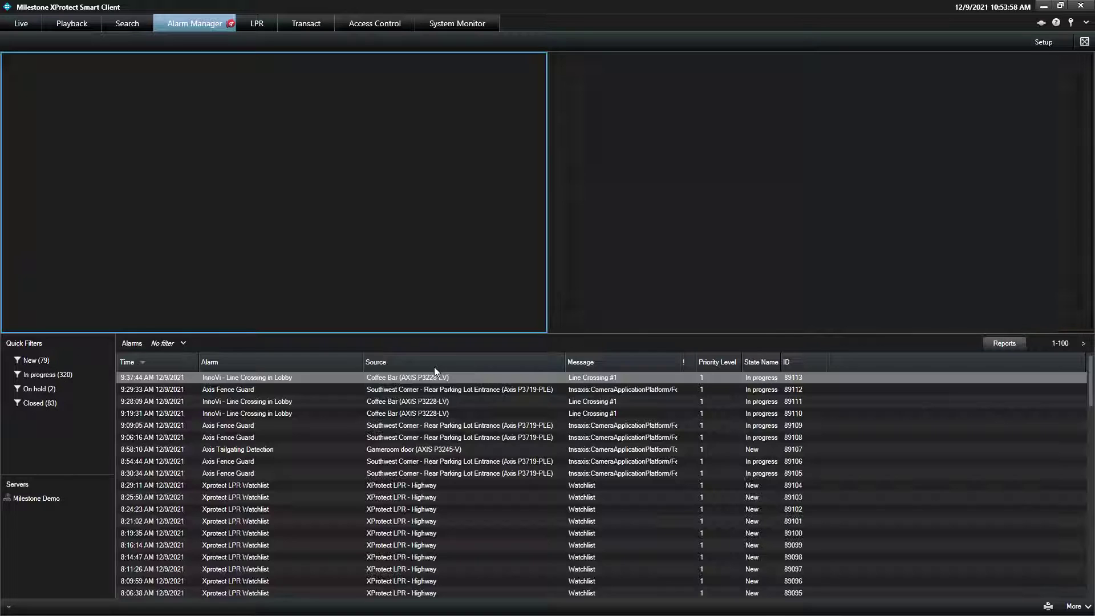
Step: Filter alarms to OnGuard Door Forced Open and review the 11:30:58 and 11:02:08 AM alarm videos
left_click(173, 345)
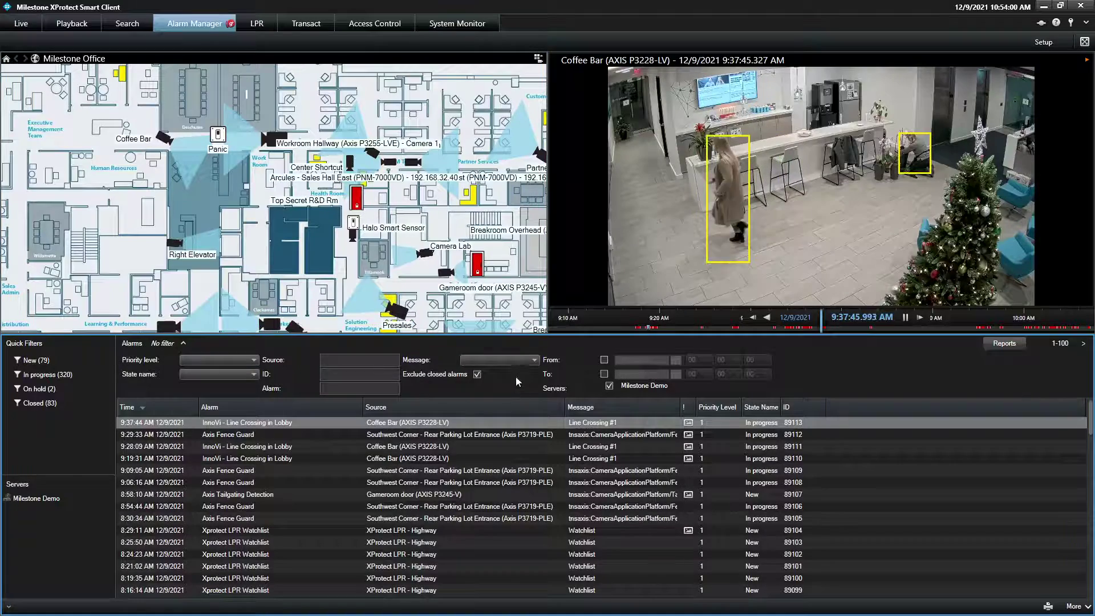
left_click(518, 362)
scroll(585, 485, "down", 15)
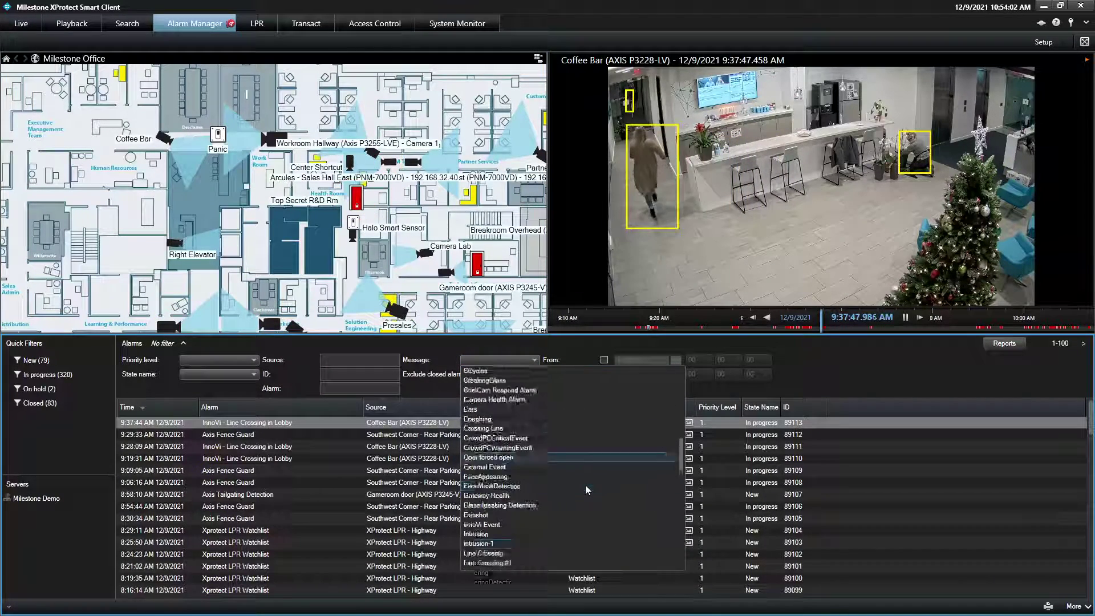
scroll(585, 485, "down", 3)
scroll(586, 485, "up", 2)
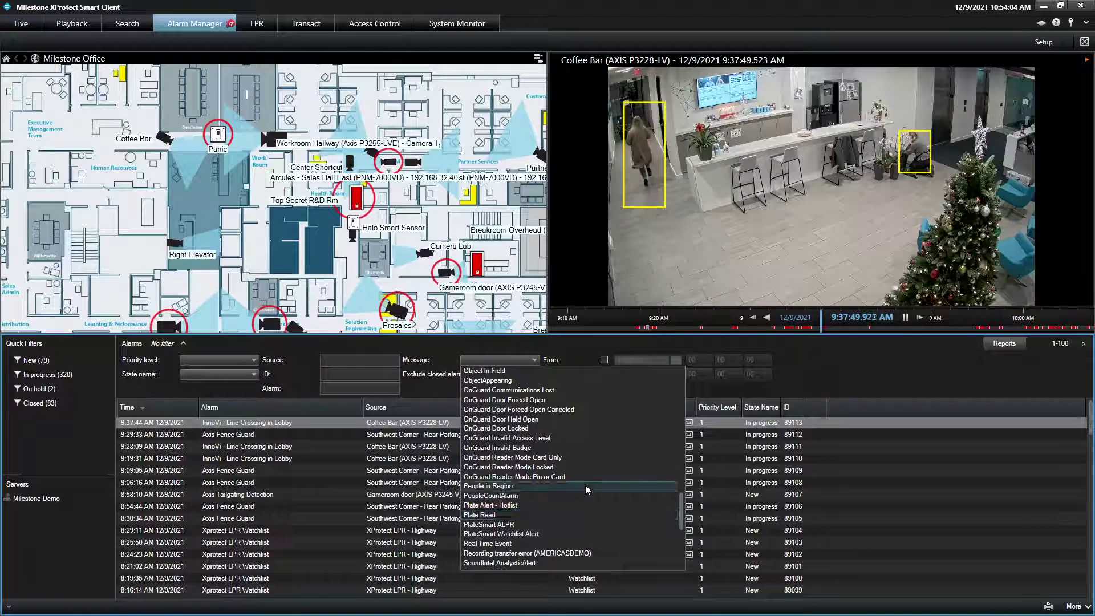
left_click(575, 397)
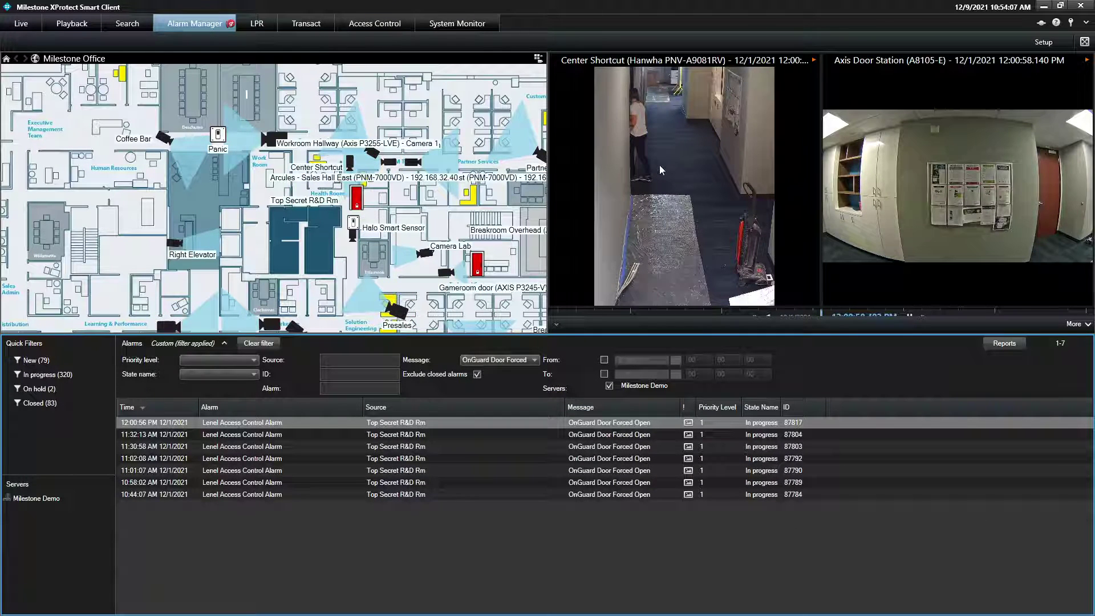
left_click(644, 447)
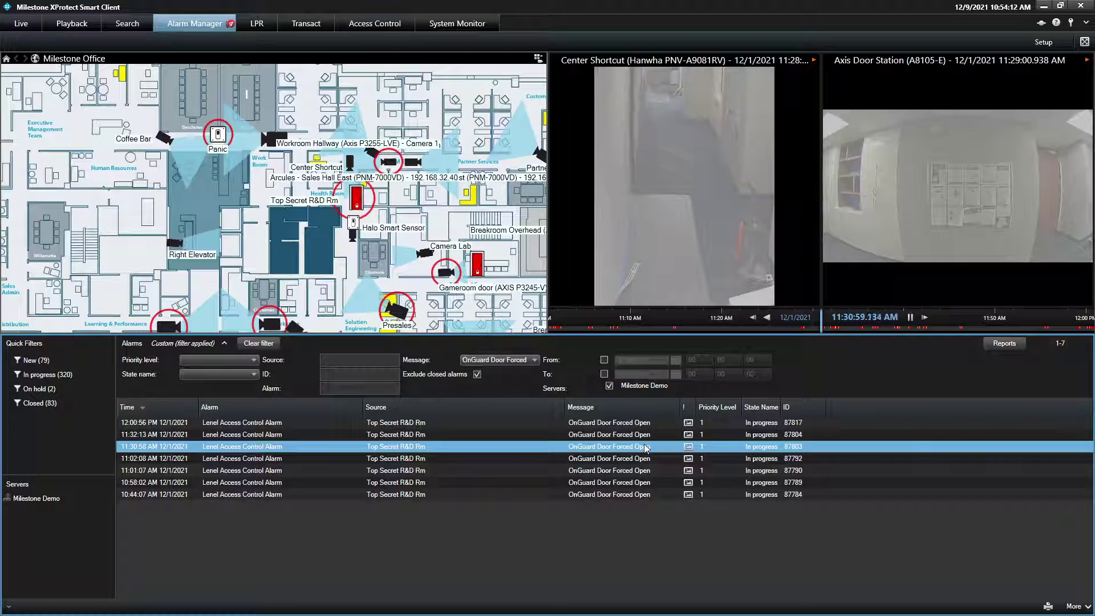
left_click(641, 461)
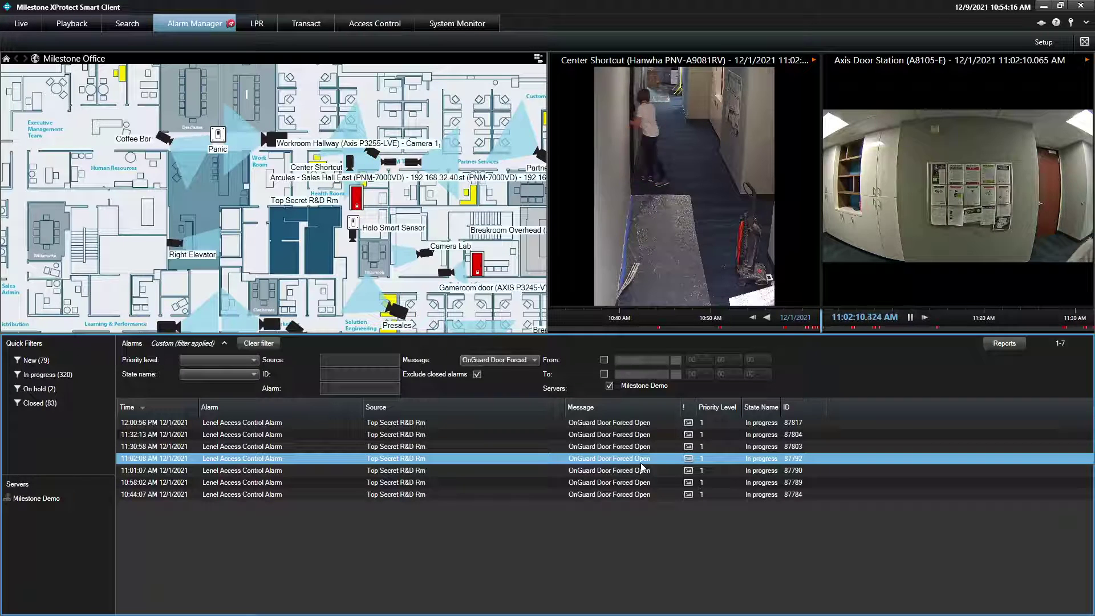
left_click(20, 25)
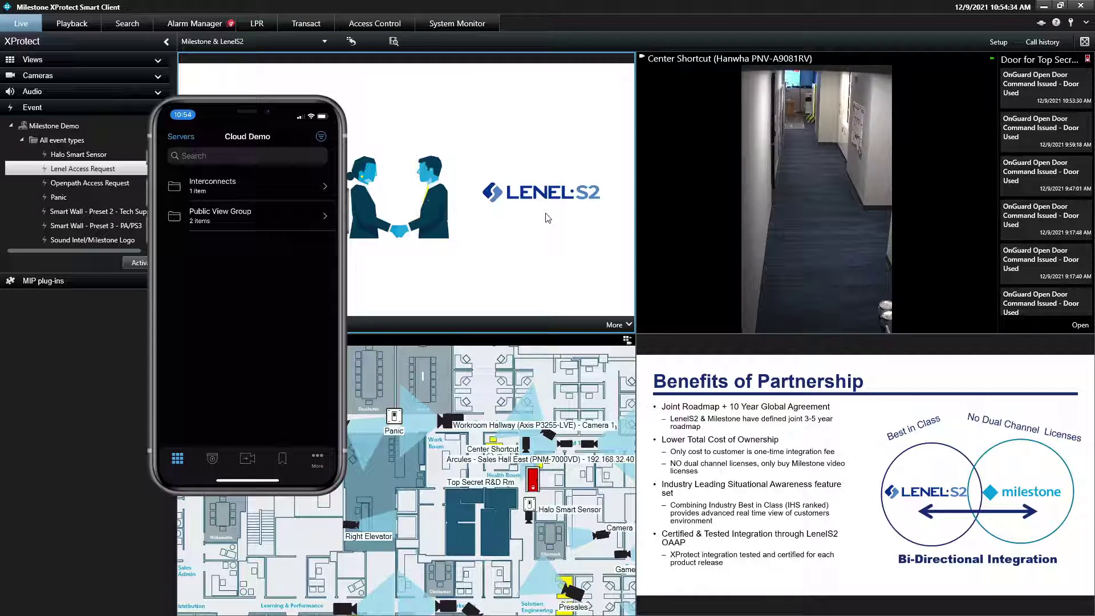
Step: Send an open command to the Top Secret R&D Rm door in XProtect Mobile, zooming the corridor camera on it
left_click(318, 464)
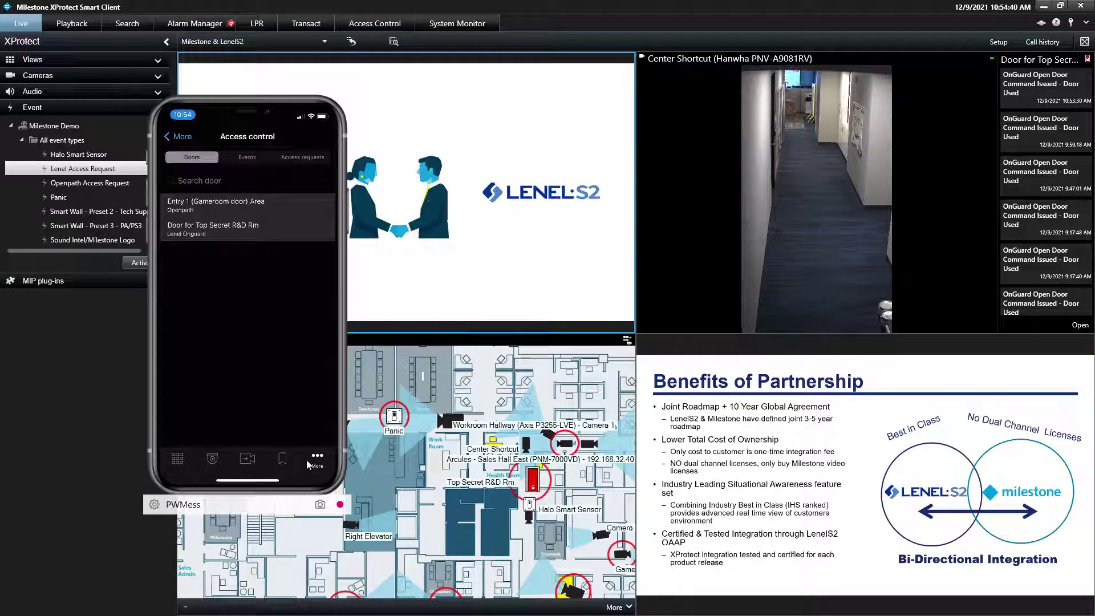
left_click_drag(761, 113, 807, 169)
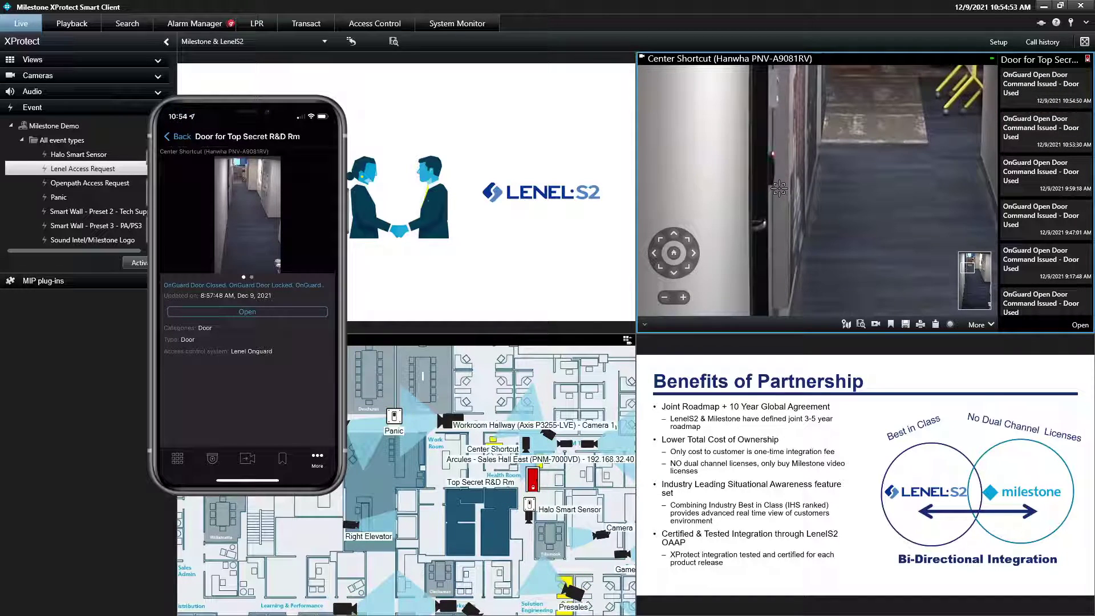
left_click(270, 105)
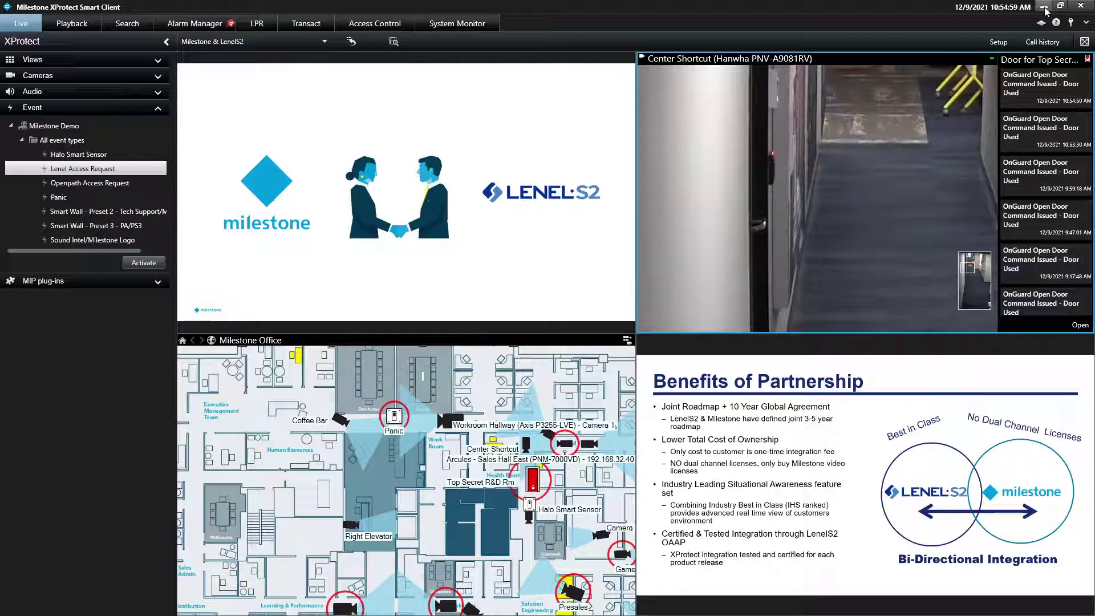
Step: Minimize the Smart Client and view Milestone's Book a demo page at milestonesys.com
left_click(1045, 6)
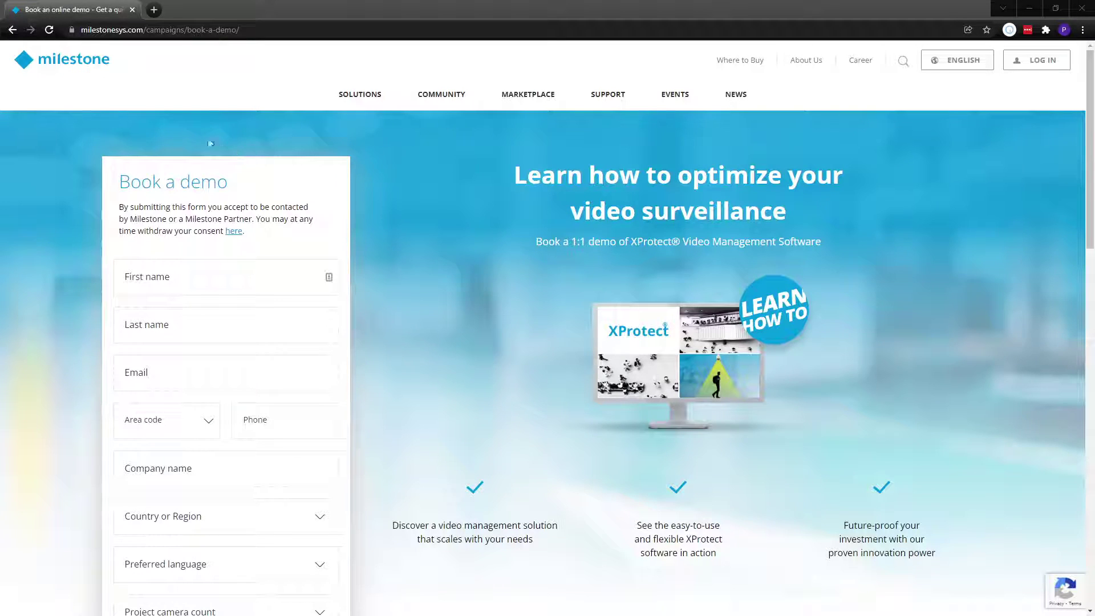
left_click(306, 27)
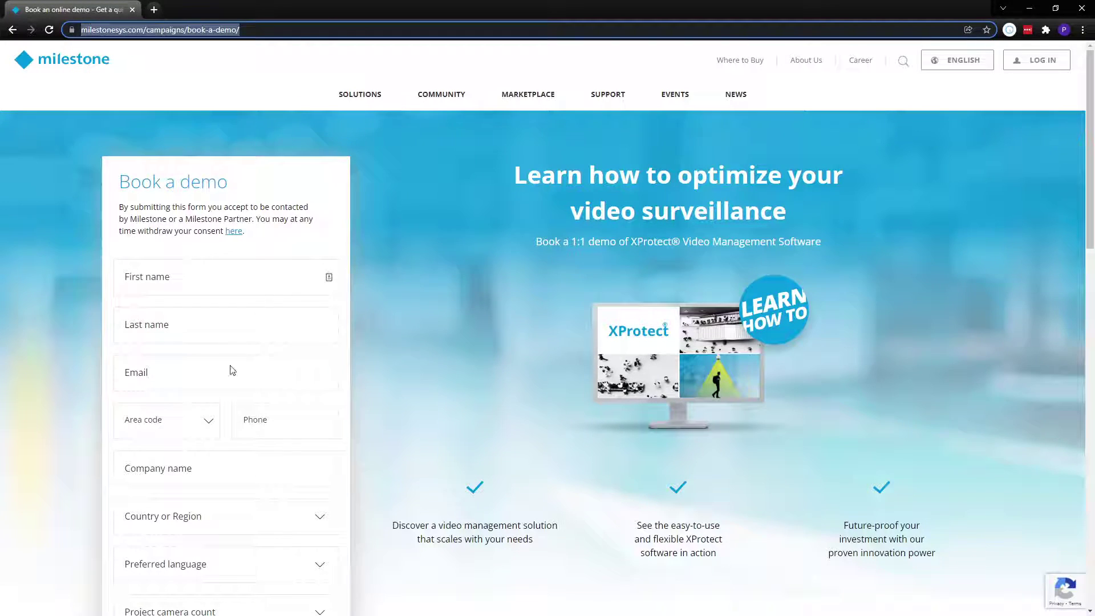
scroll(228, 371, "down", 3)
scroll(337, 471, "up", 2)
scroll(337, 472, "up", 1)
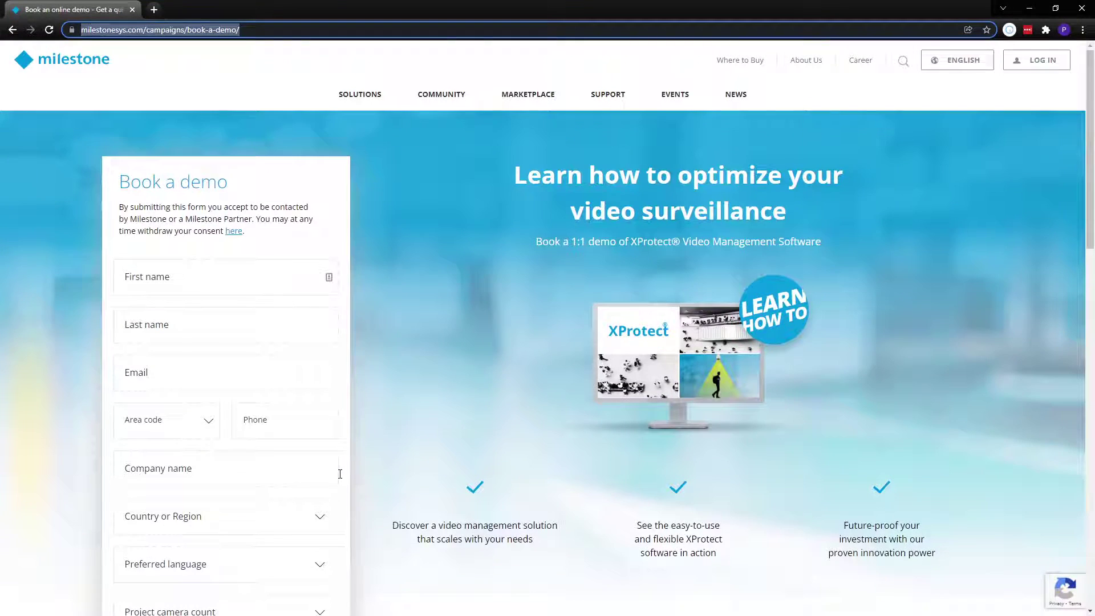